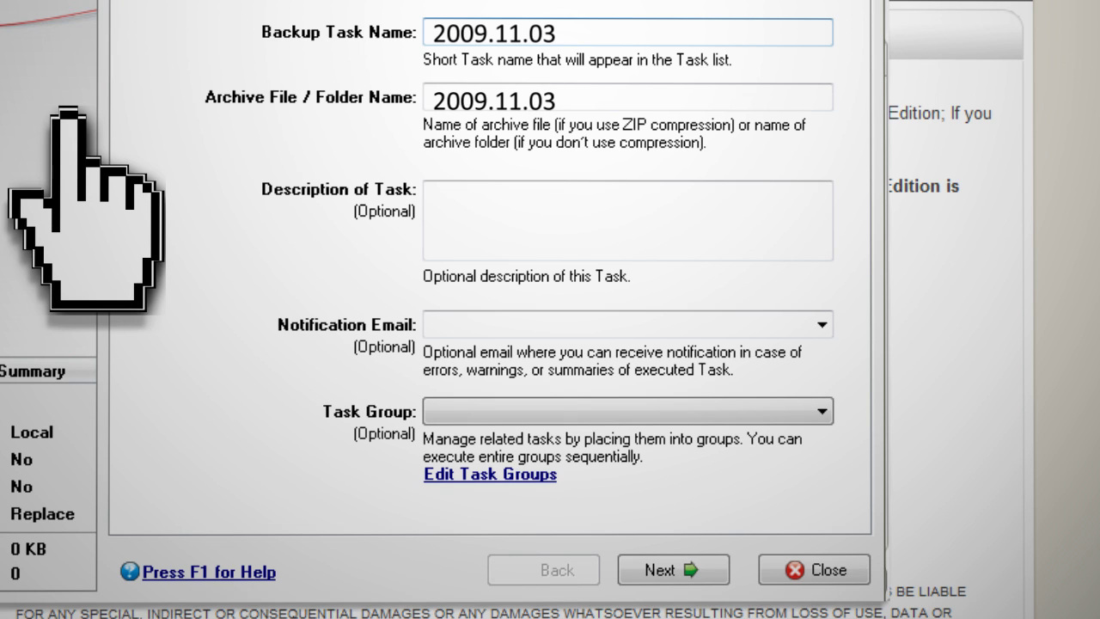
# Step: Continue to the source-selection step with the task and archive both named 2009.11.03
pyautogui.click(658, 569)
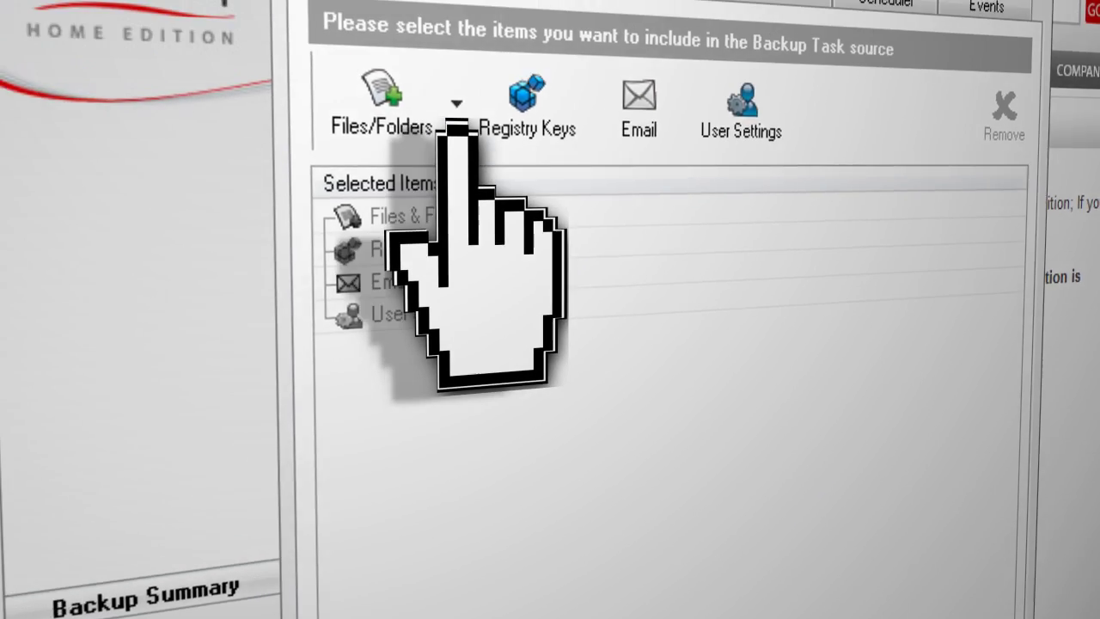
# Step: Add the user's own profile folder under C:\Users to the backup sources
pyautogui.click(310, 43)
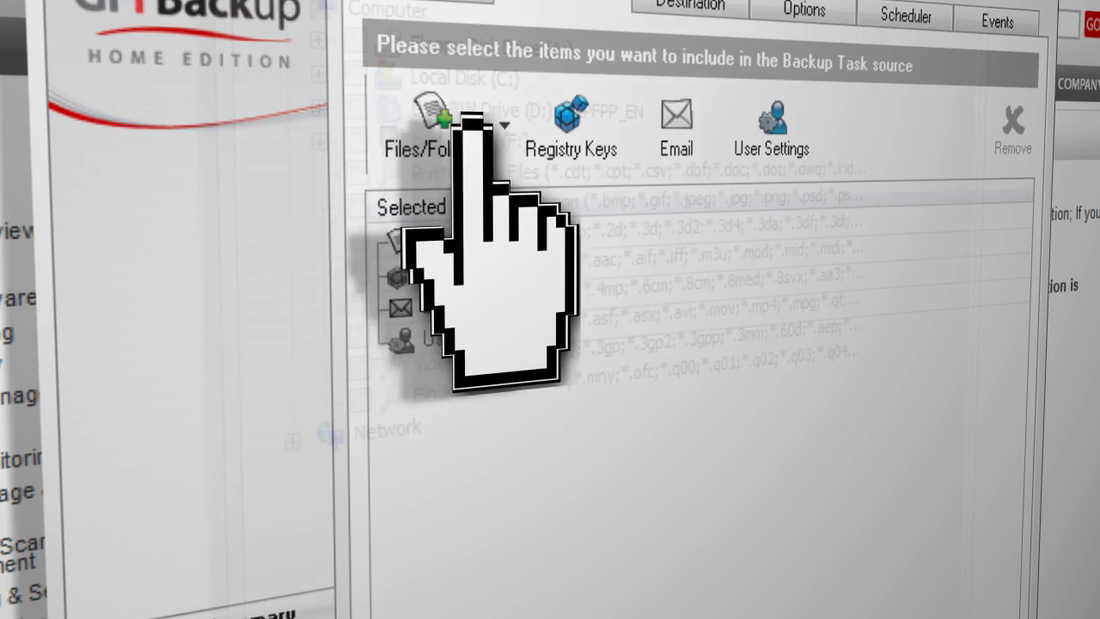
pyautogui.click(319, 73)
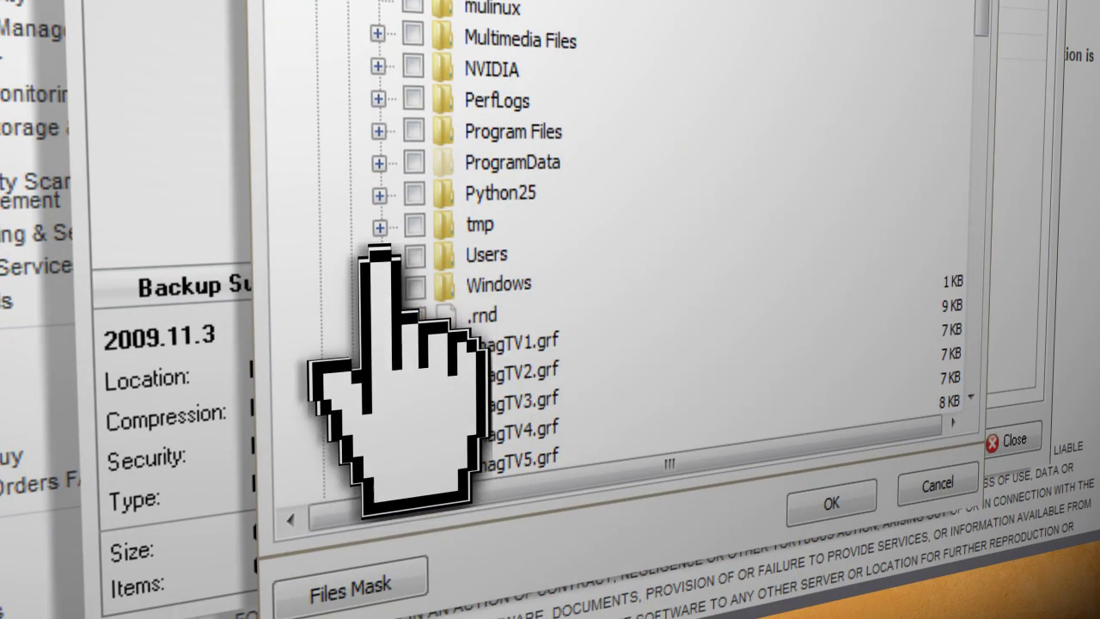
pyautogui.click(381, 255)
pyautogui.click(443, 312)
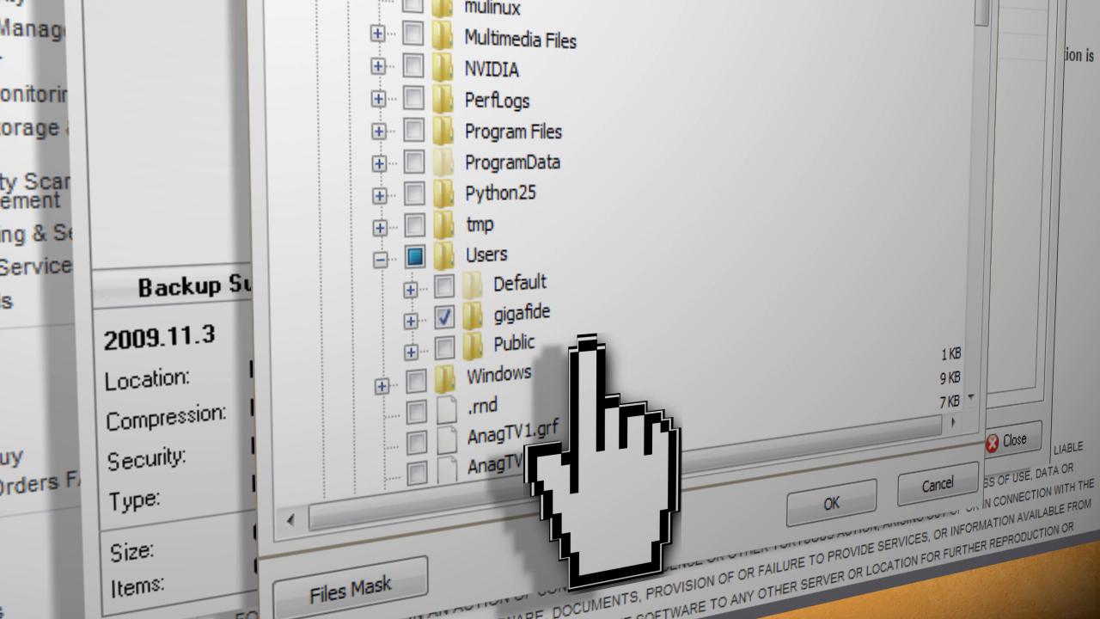
pyautogui.click(831, 502)
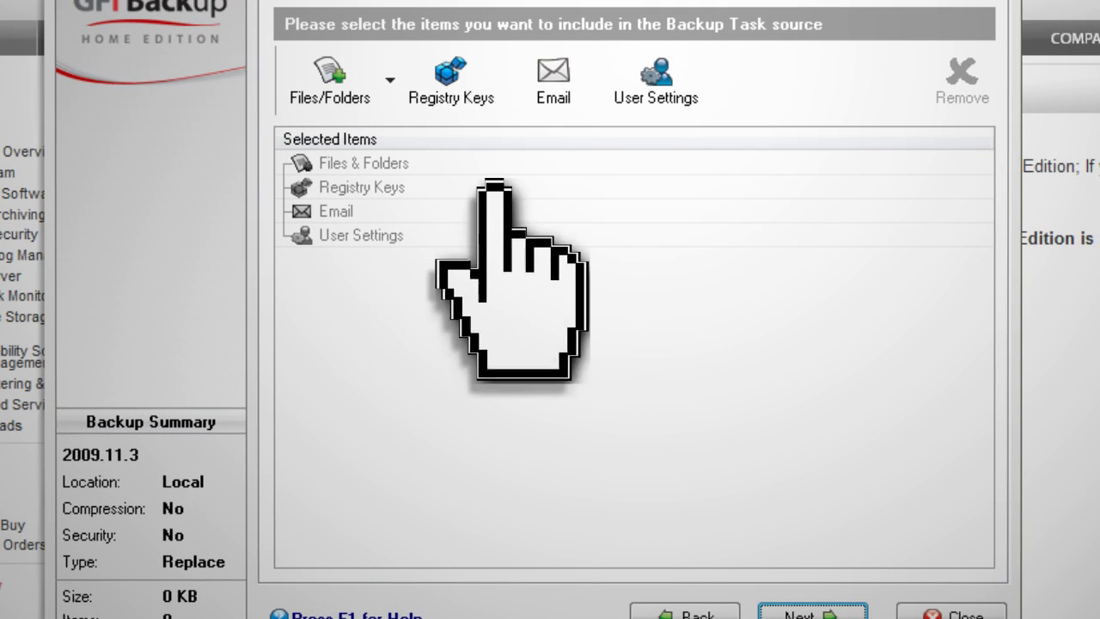
# Step: Include all five HKEY registry roots in the backup, and close the email list without adding a client
pyautogui.click(448, 78)
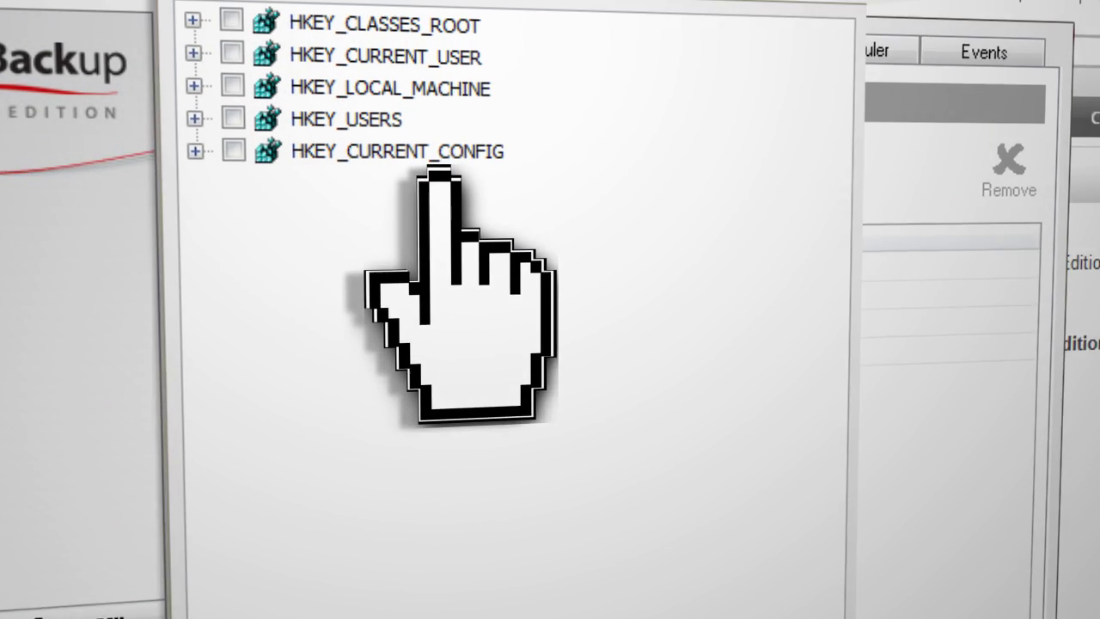
pyautogui.click(276, 94)
pyautogui.click(278, 130)
pyautogui.click(278, 166)
pyautogui.click(280, 202)
pyautogui.click(281, 238)
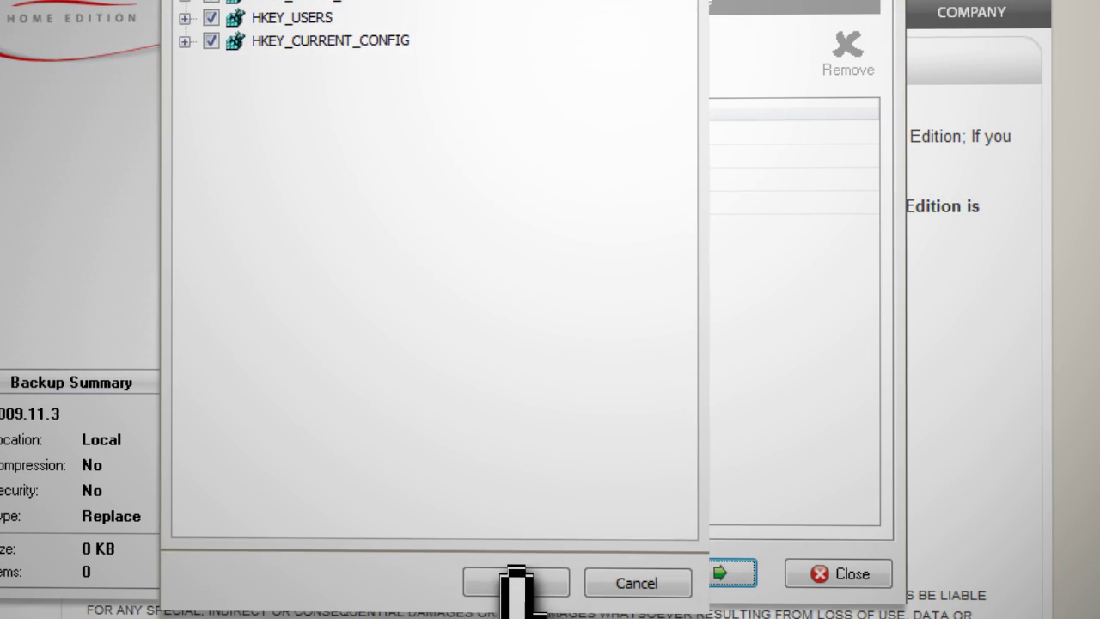
pyautogui.click(515, 583)
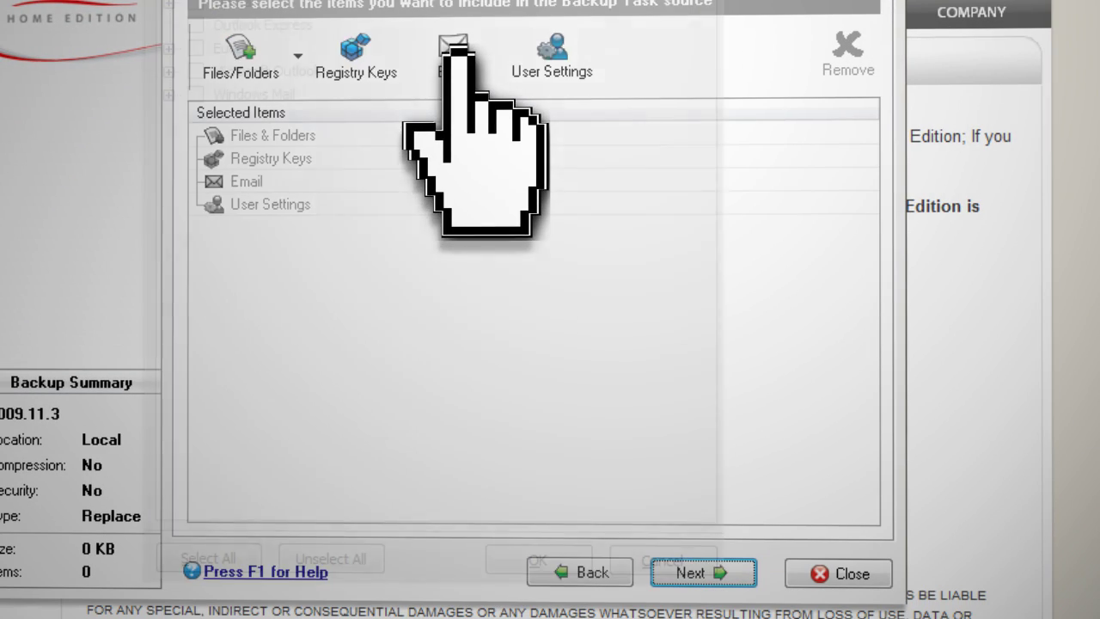
pyautogui.click(454, 52)
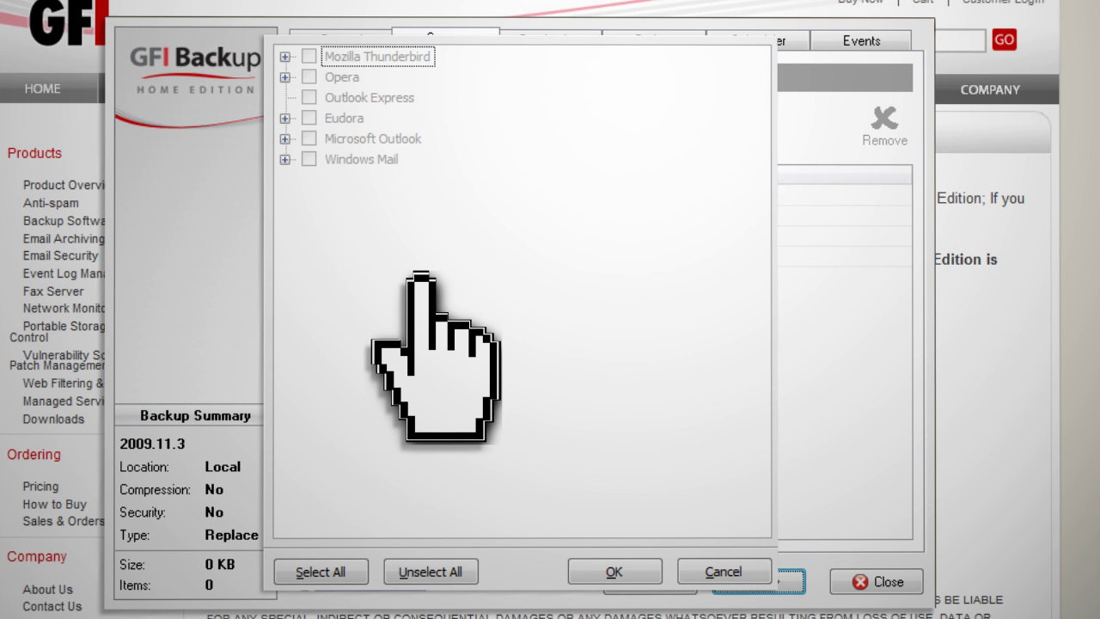
pyautogui.click(614, 571)
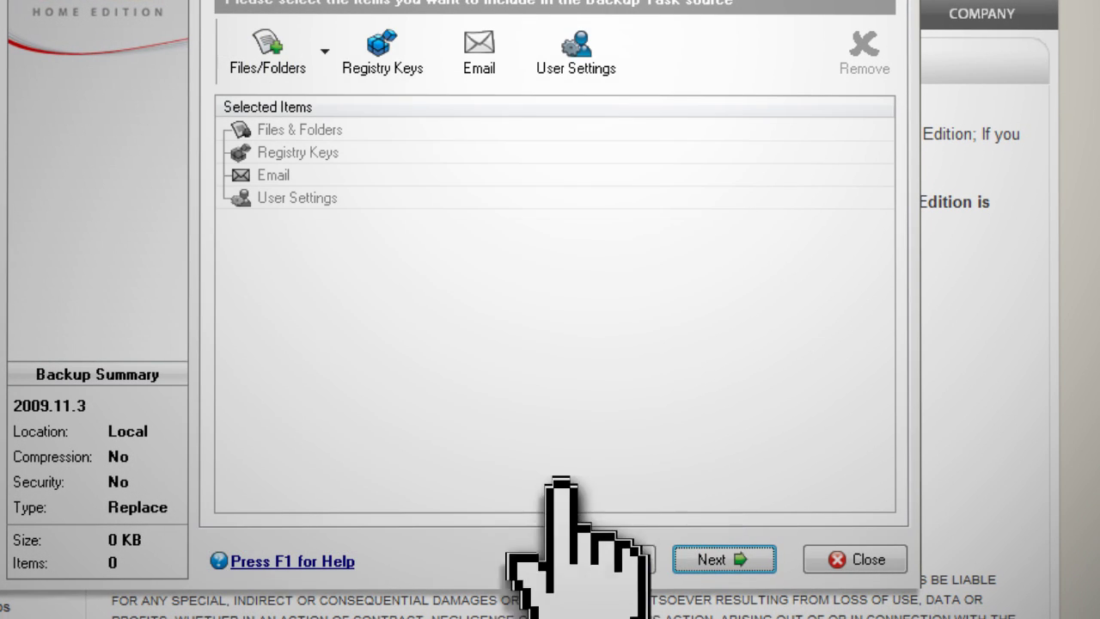
# Step: Add the Windows Settings group from User Settings to the backup sources, then continue to Destination
pyautogui.click(569, 49)
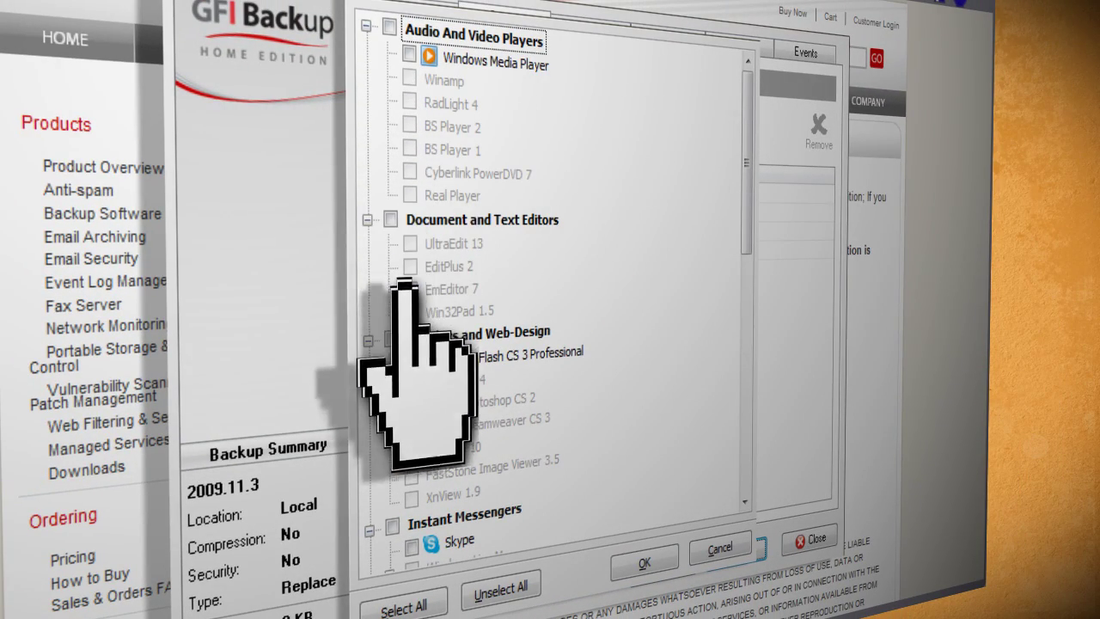
pyautogui.scroll(-10, 403, 440)
pyautogui.click(392, 443)
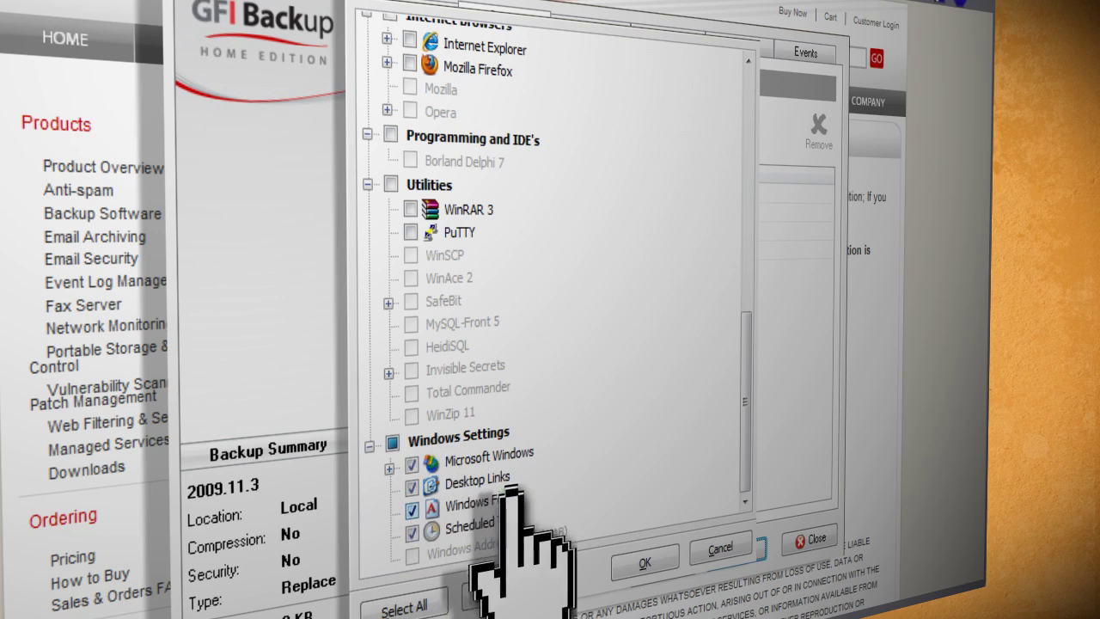
pyautogui.click(645, 563)
pyautogui.click(727, 551)
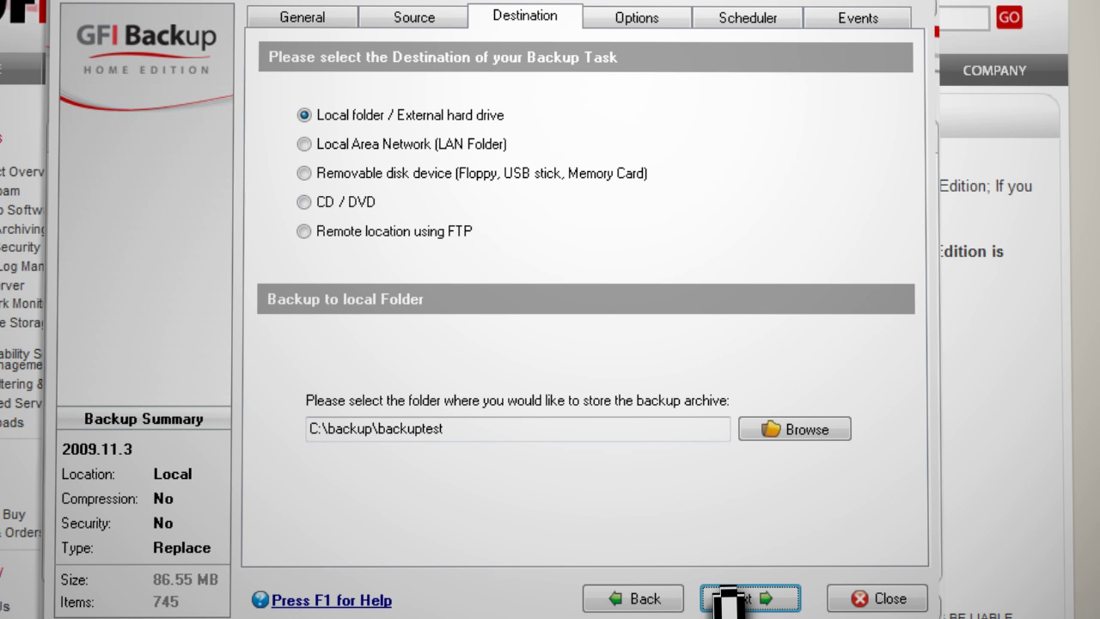
# Step: Switch the backup destination from C:\backup\backuptest to CD/DVD on drive d:
pyautogui.click(776, 429)
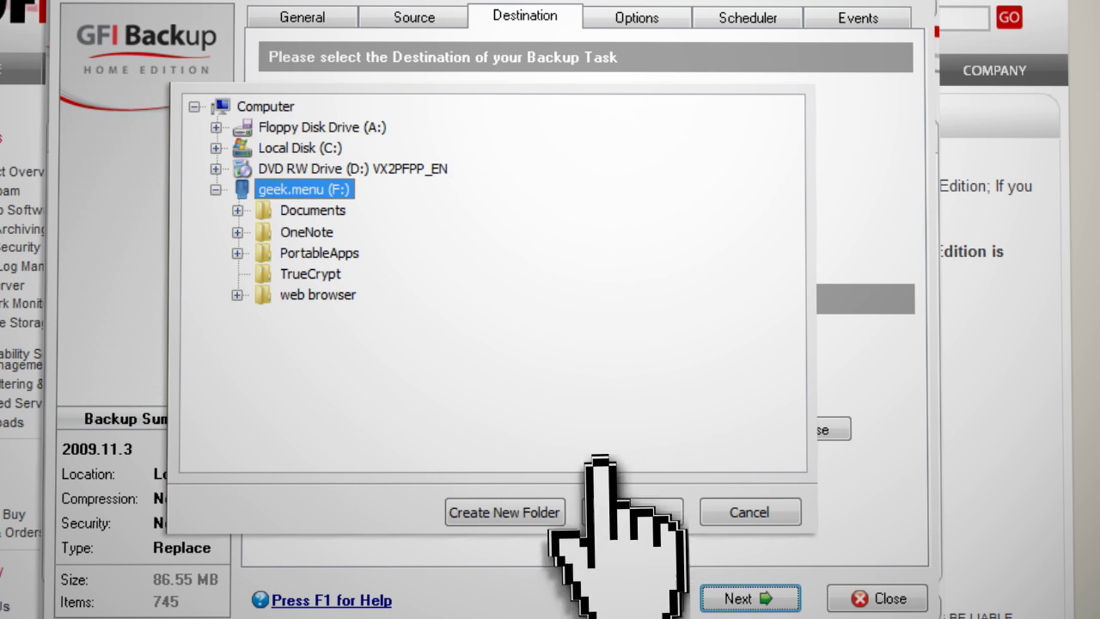
pyautogui.click(632, 512)
pyautogui.click(303, 201)
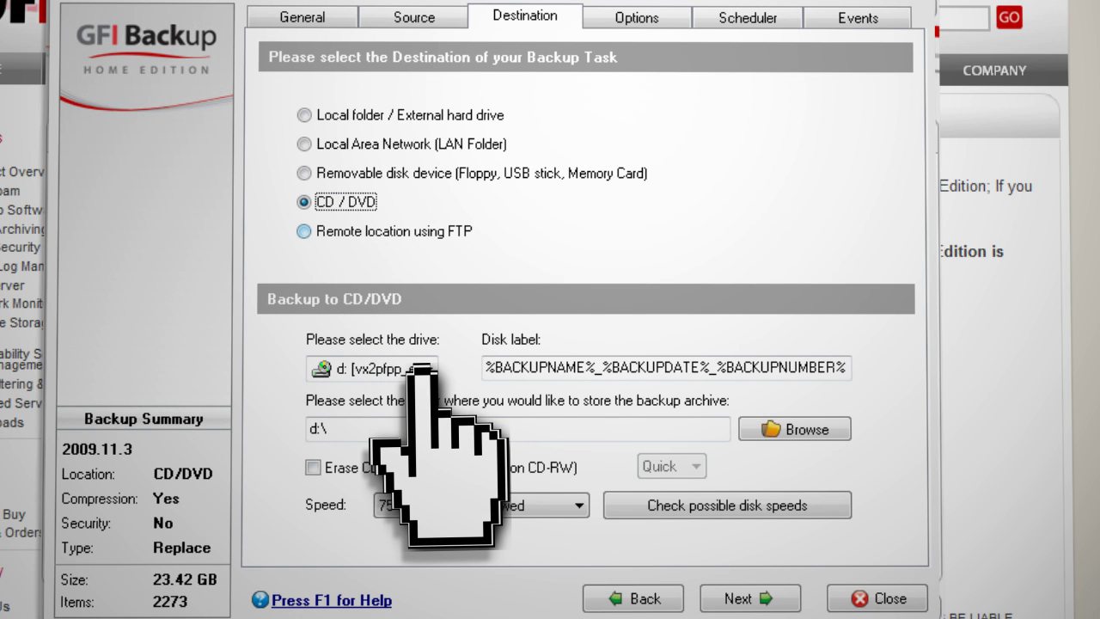
pyautogui.click(756, 596)
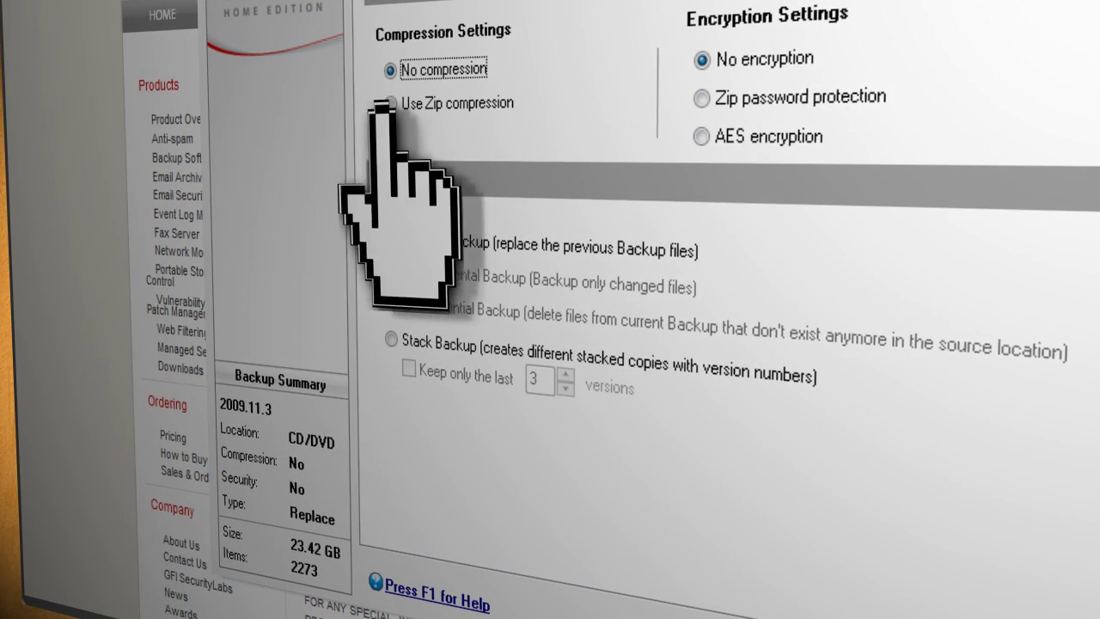
# Step: Use Zip compression with a Stack Backup that keeps only the last 2 versions
pyautogui.click(332, 135)
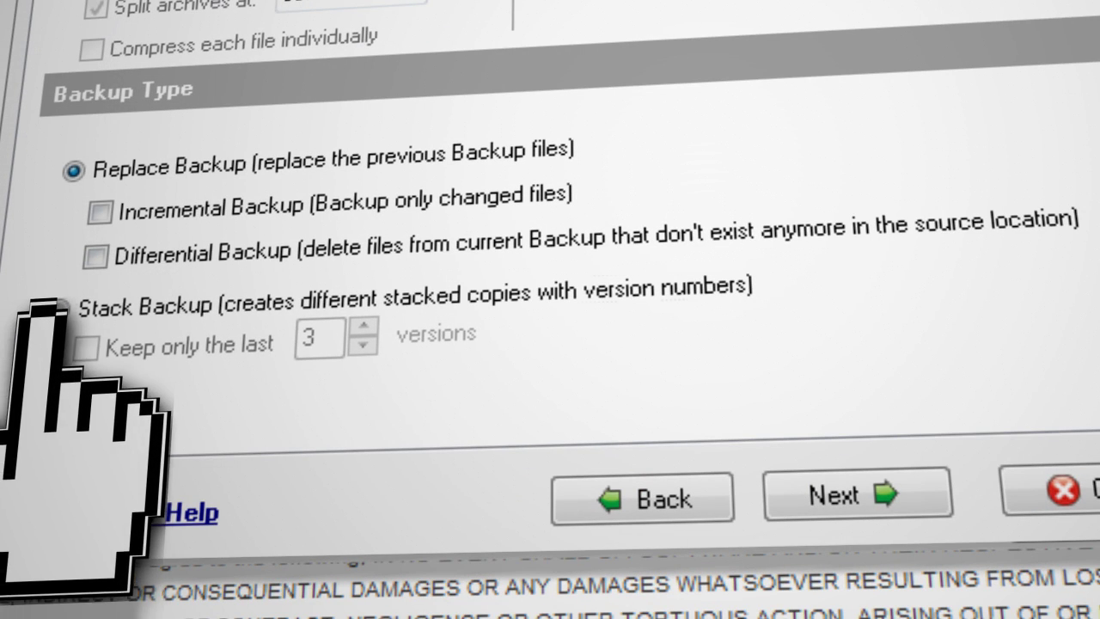
pyautogui.click(53, 308)
pyautogui.click(84, 347)
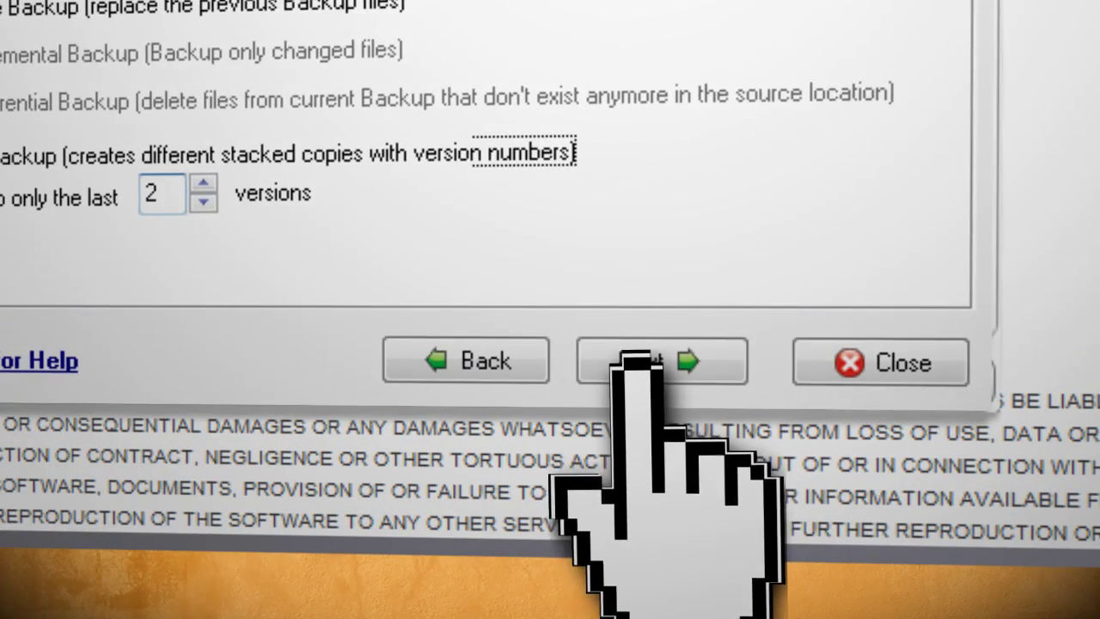
pyautogui.click(855, 494)
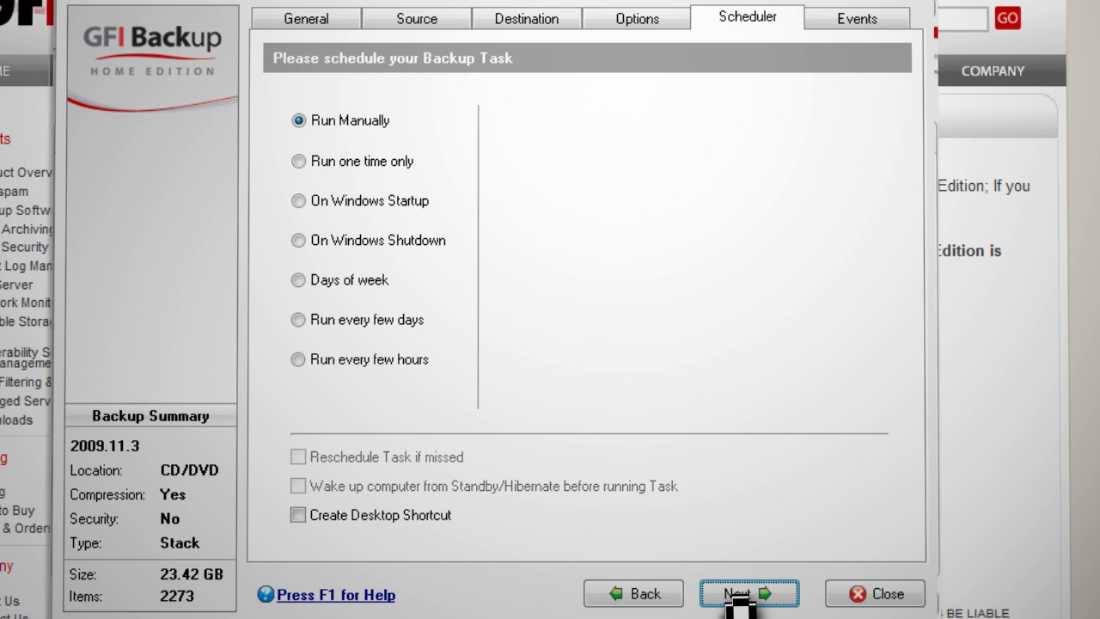
# Step: Save the manually run 2009.11.3 task, run it immediately, and dismiss the success summary
pyautogui.click(736, 595)
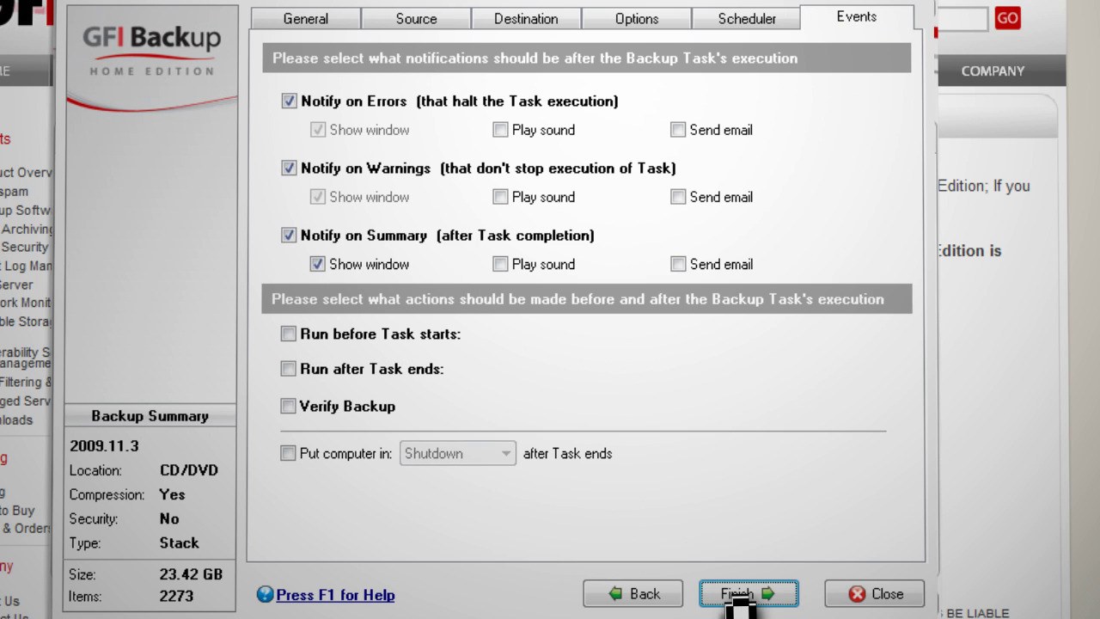
pyautogui.click(732, 595)
pyautogui.click(445, 351)
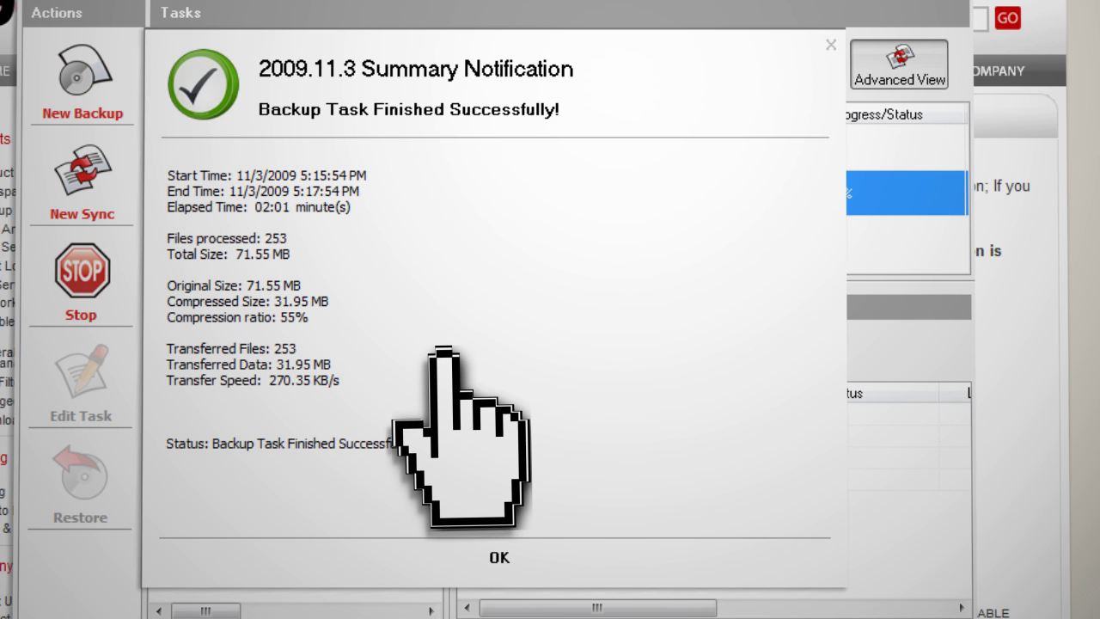
pyautogui.click(491, 551)
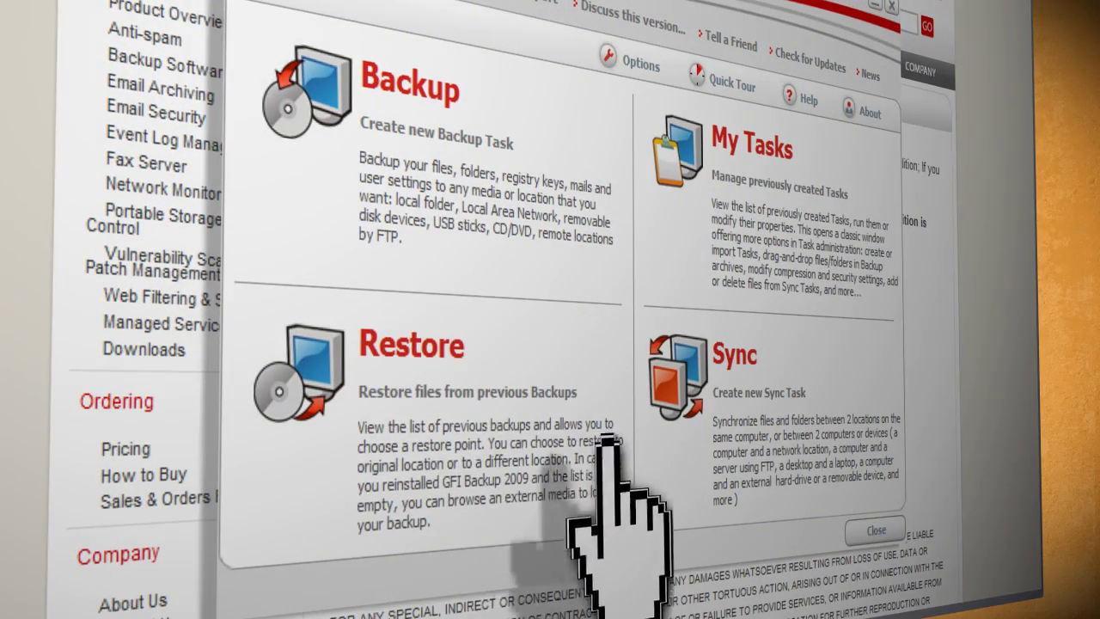
# Step: Restore the entire 2009.11.3 backup to its original location and dismiss the success summary
pyautogui.click(464, 337)
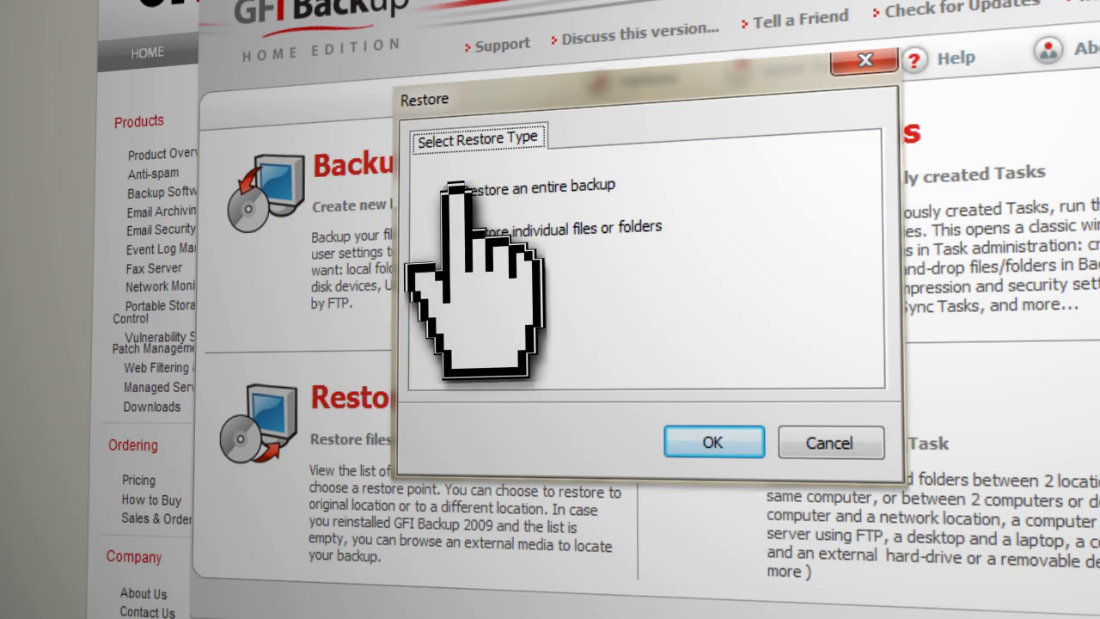
pyautogui.click(715, 438)
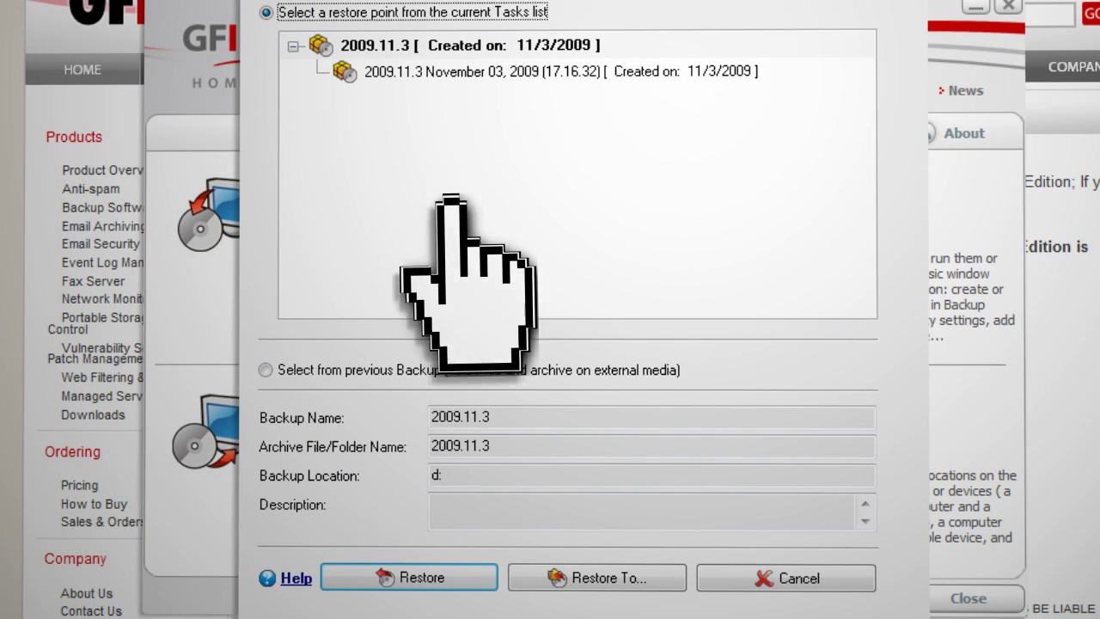
pyautogui.click(412, 578)
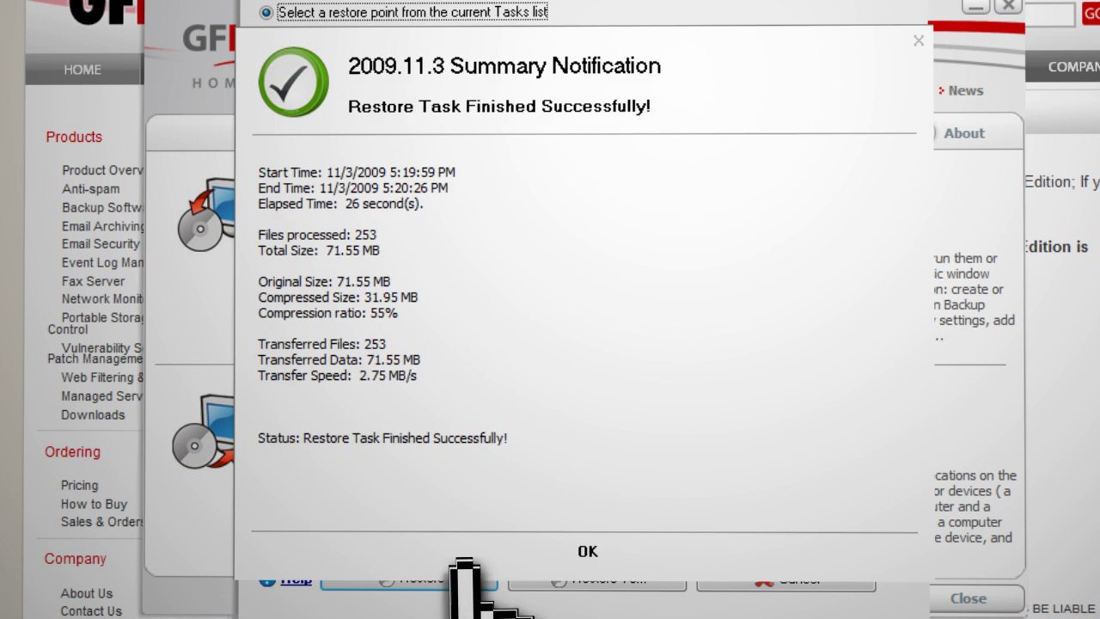
pyautogui.click(584, 550)
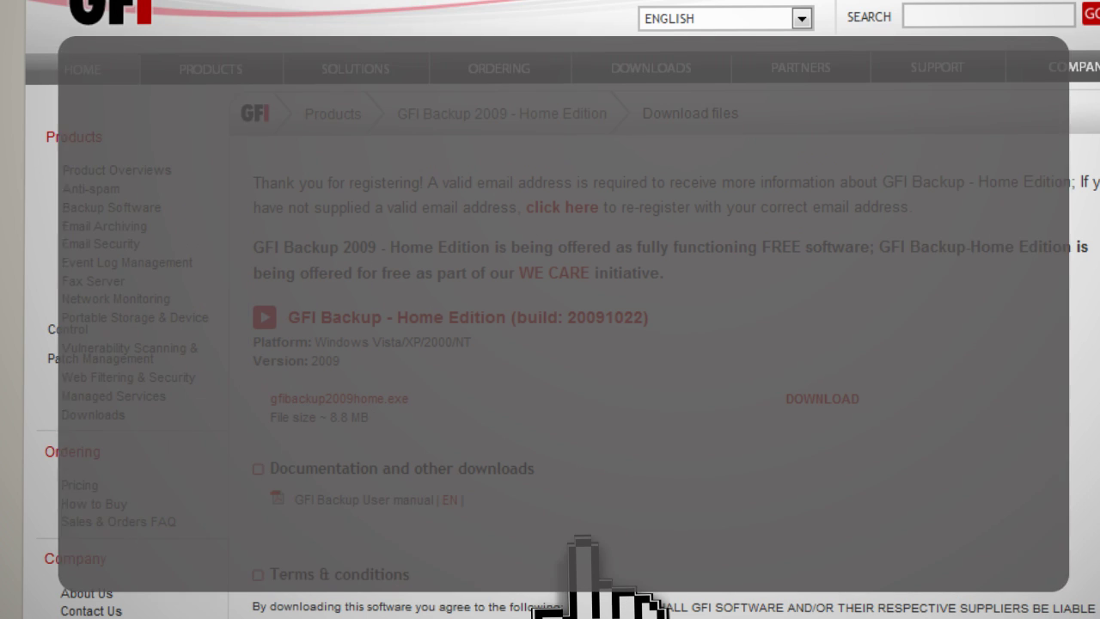